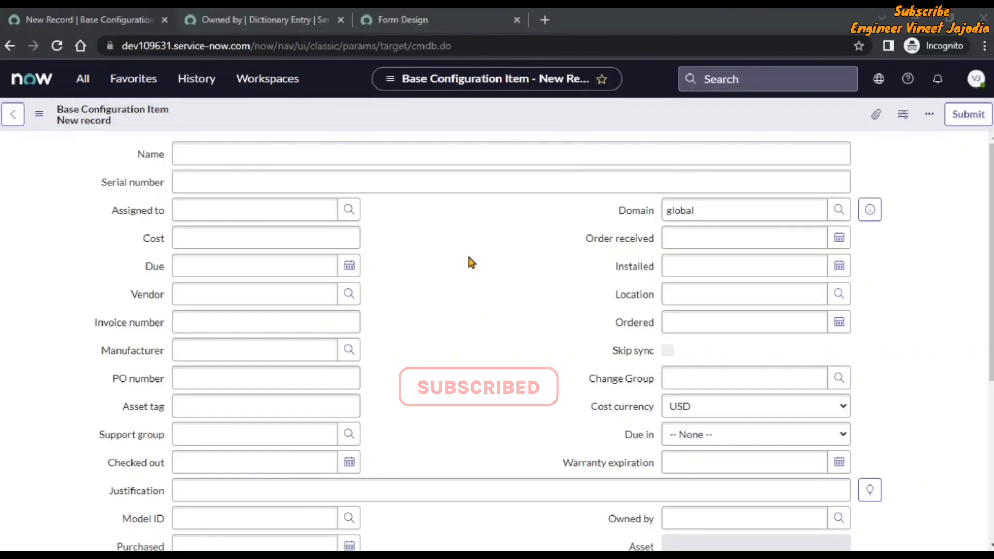
Filter the application navigator for cmdb.form, then clear it and return to the form fields
scroll(522, 276, down, 5)
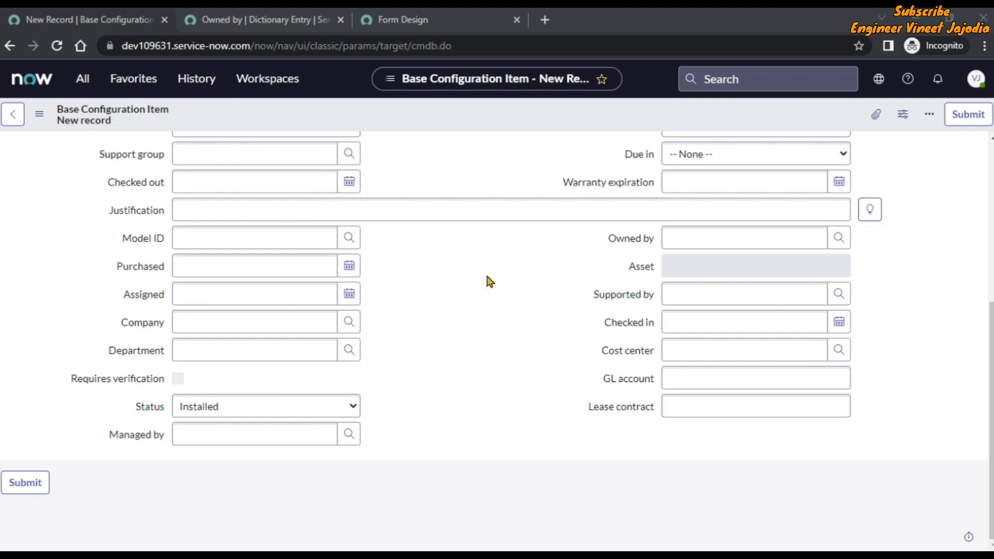
scroll(485, 295, up, 5)
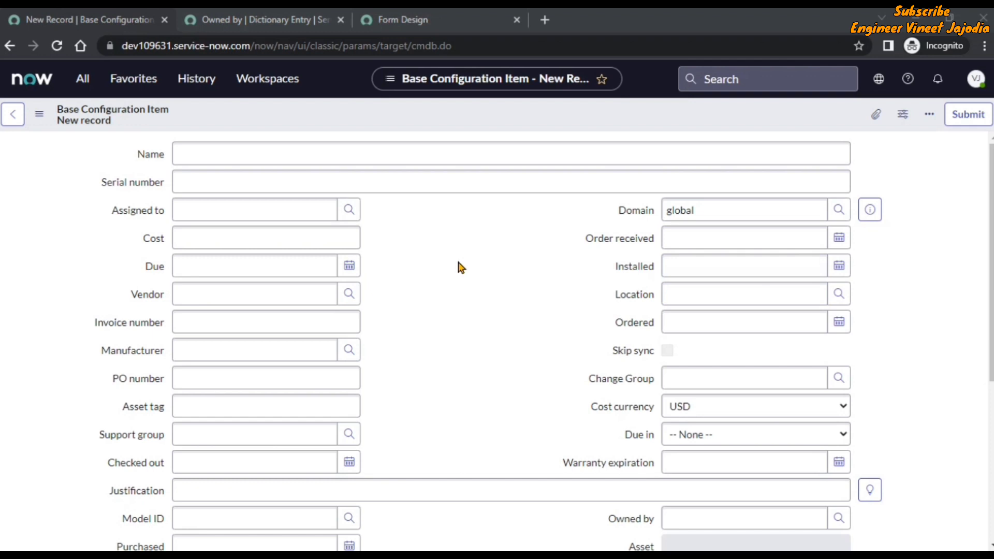
click(82, 80)
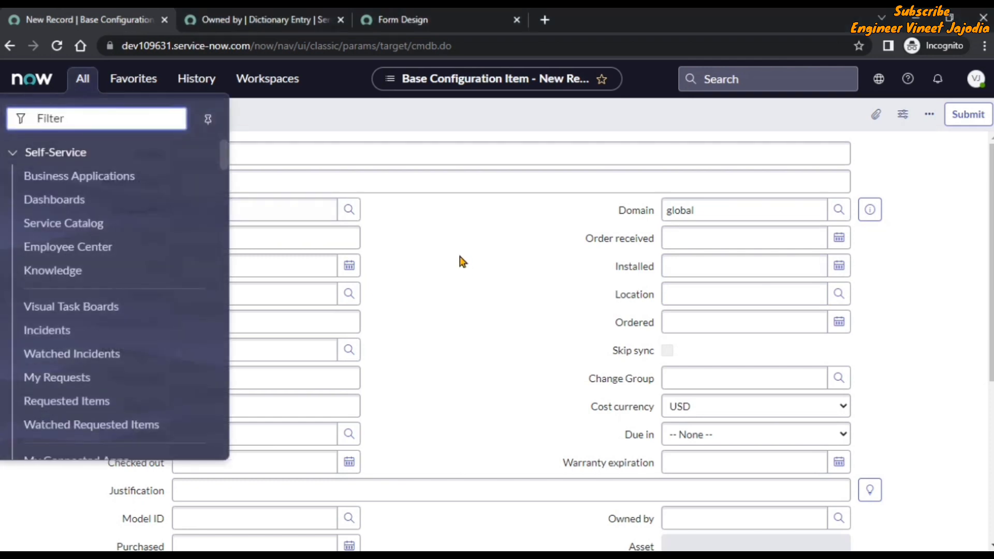
text(cmdb)
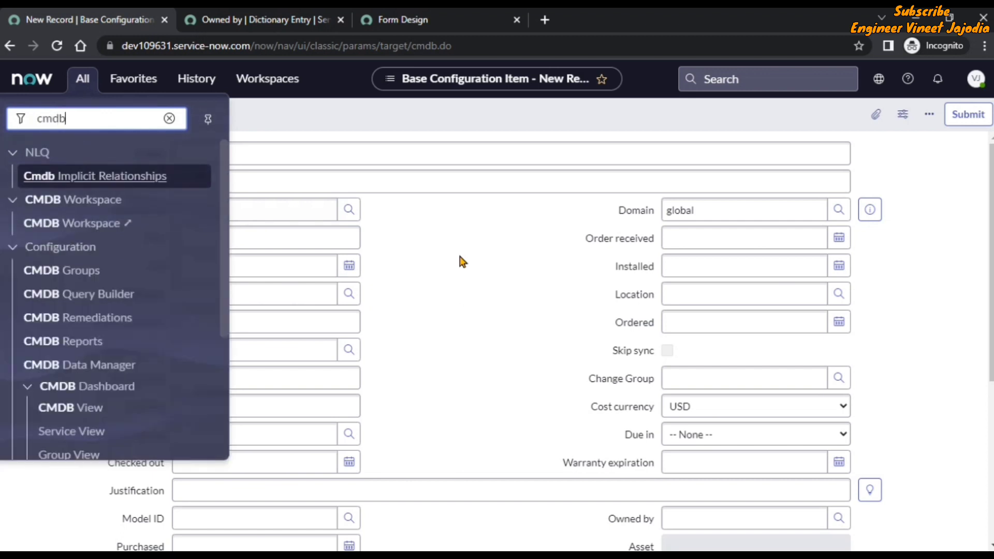
text(.form)
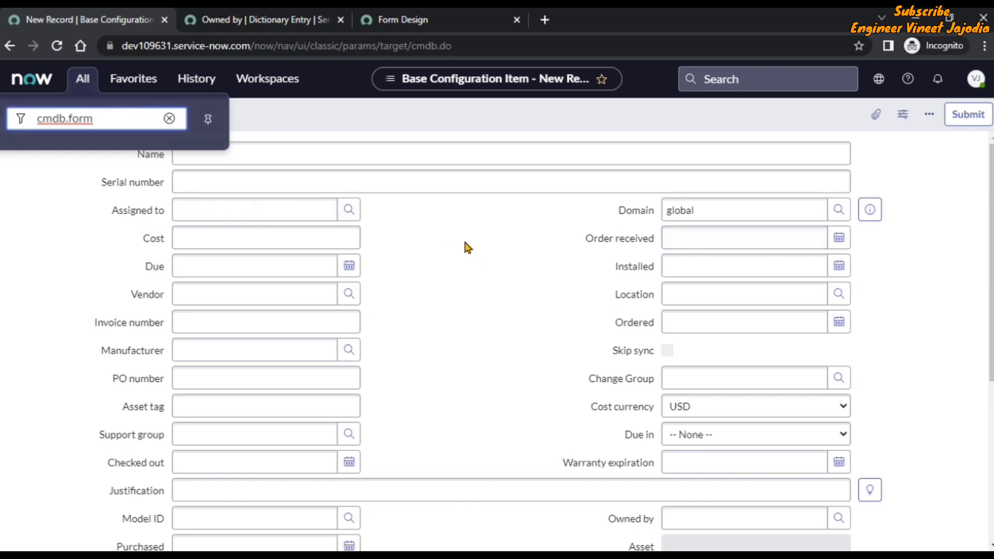
click(464, 238)
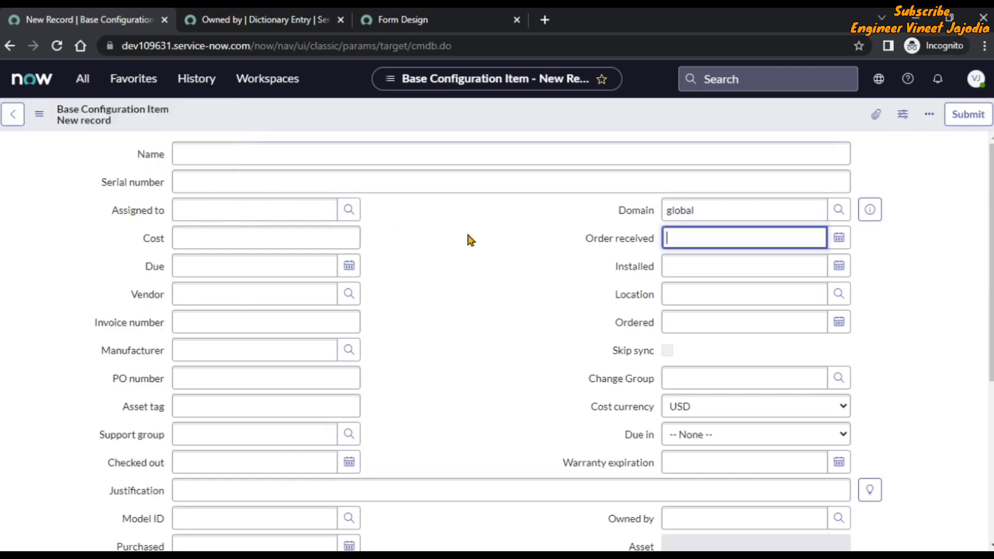
scroll(476, 236, down, 2)
scroll(511, 248, down, 4)
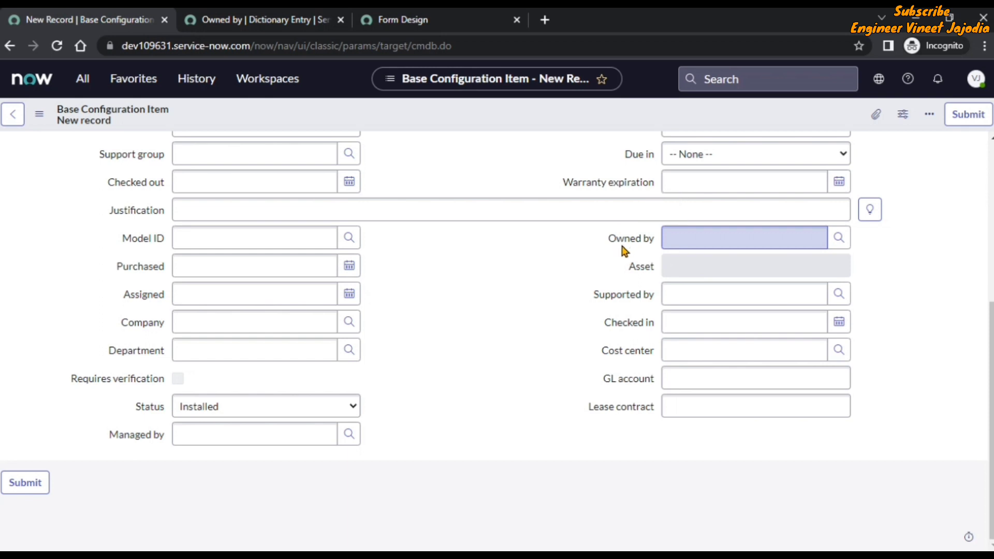
Check the owned_by dictionary info (a sys_user reference), then reopen the Owned by label menu
mouse_move(625, 243)
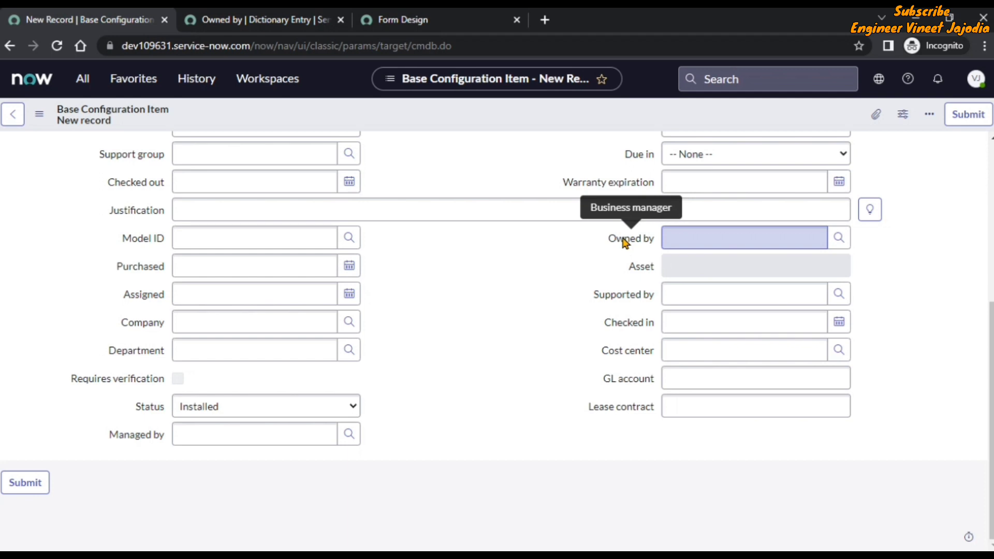
right_click(626, 243)
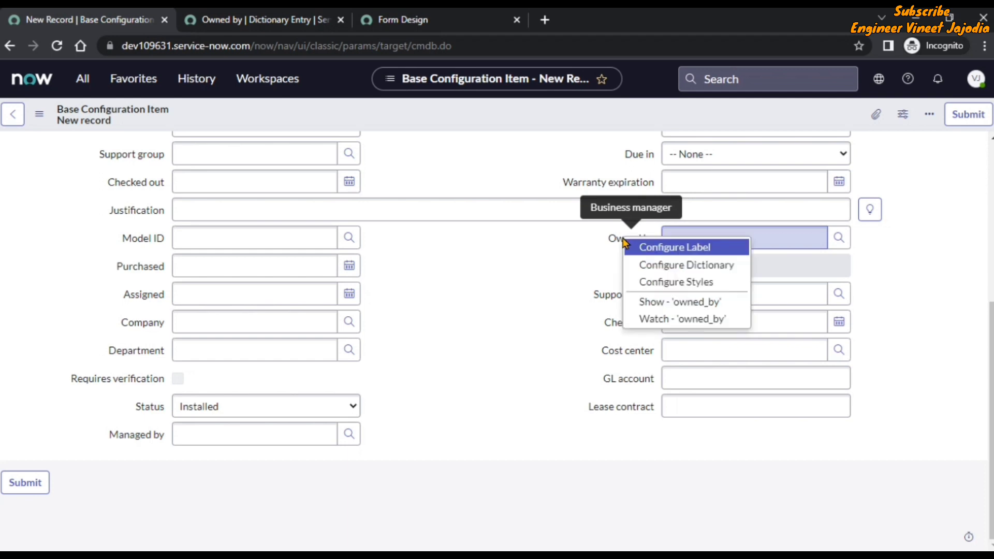
click(693, 307)
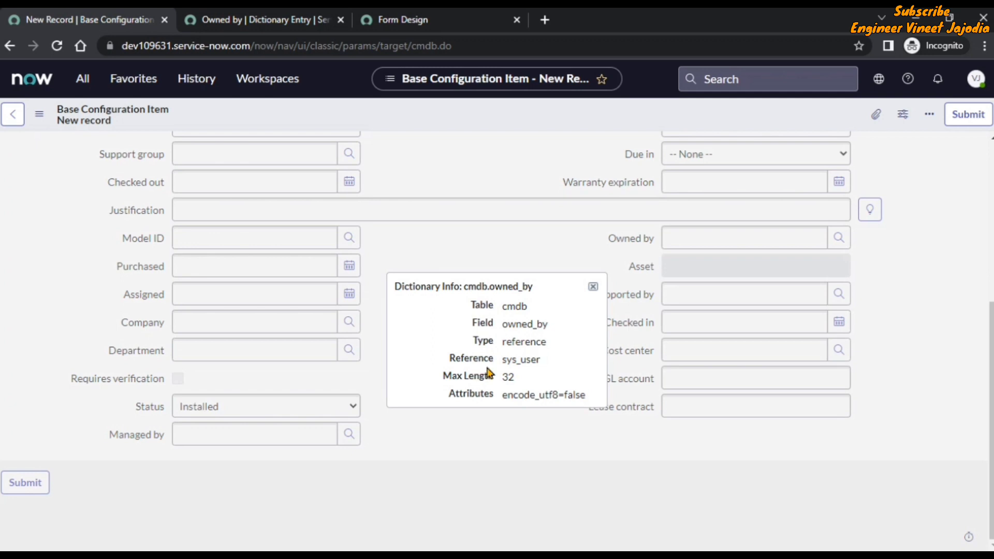
click(593, 288)
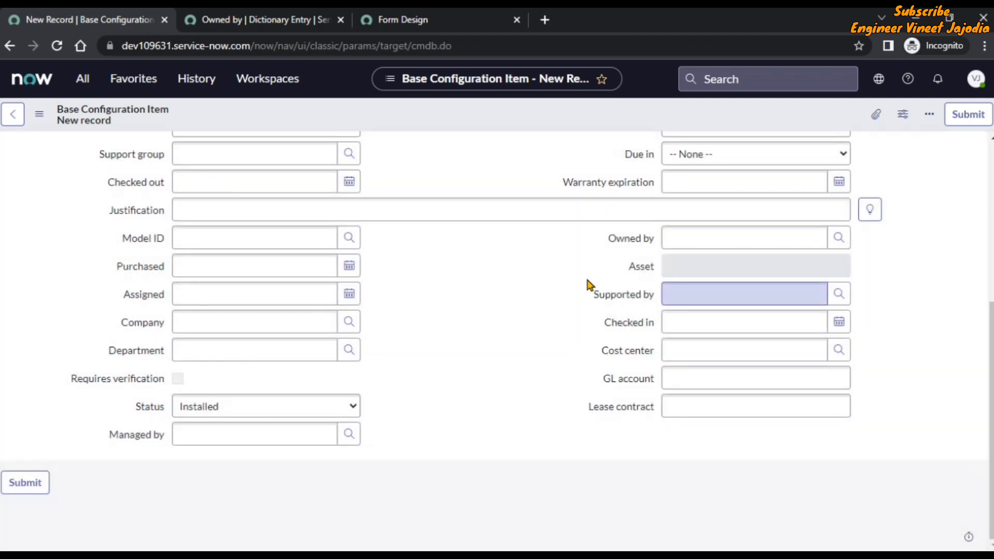
right_click(625, 243)
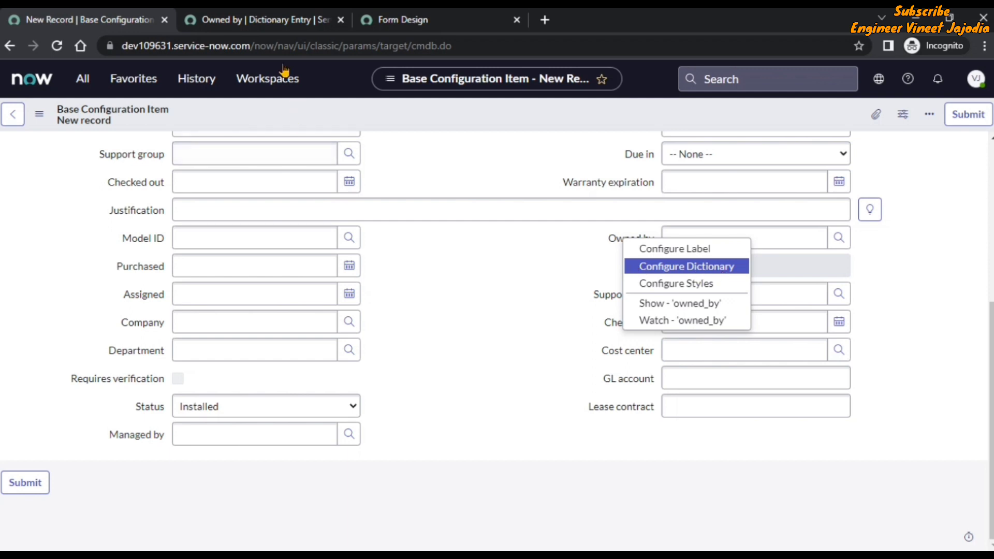
Open Configure Dictionary for Owned by and inspect its Default Value tab and Additional actions menu
click(258, 21)
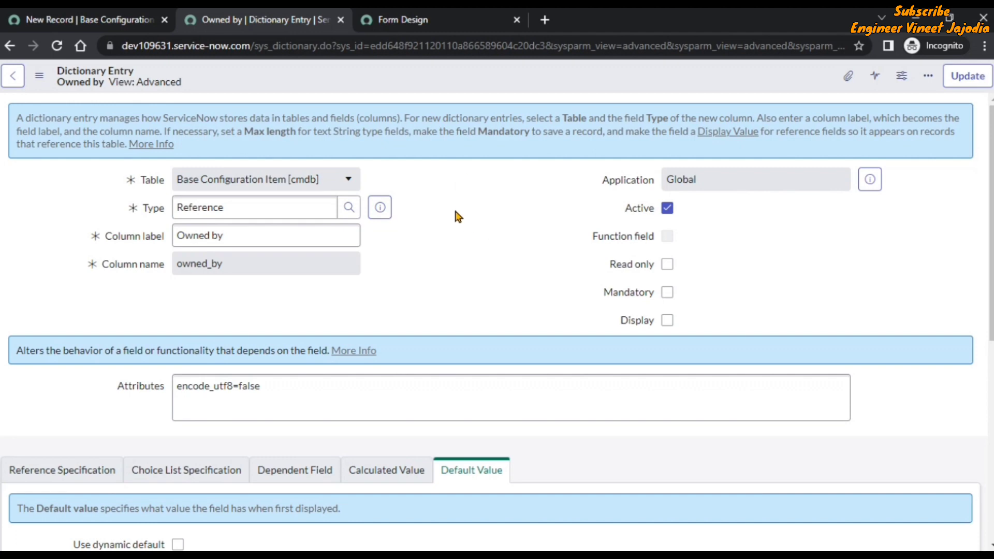
scroll(495, 209, down, 4)
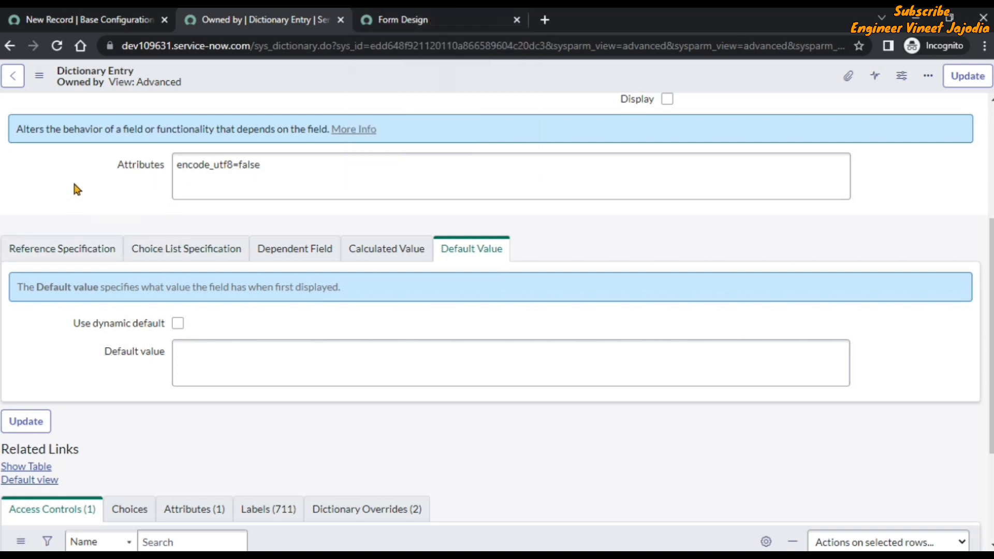
click(37, 77)
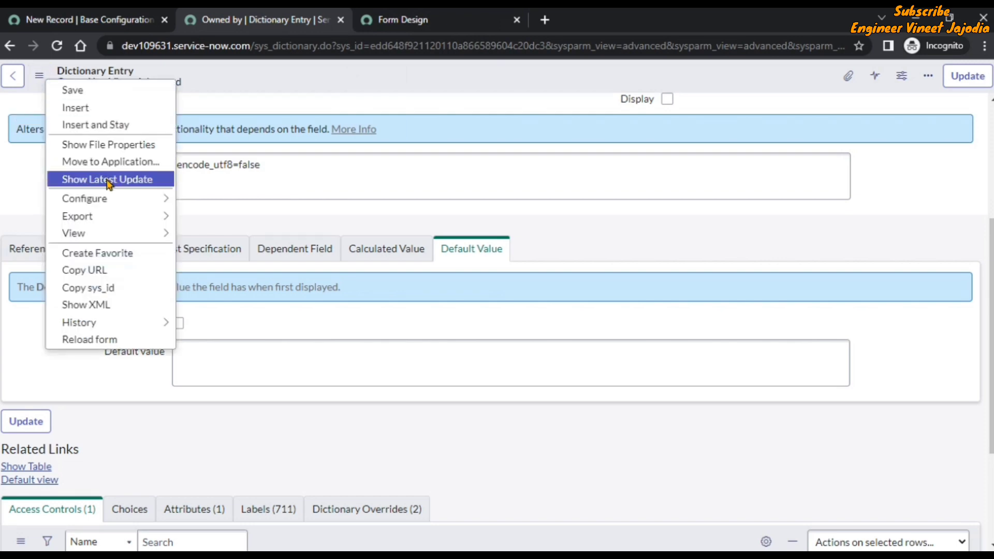
mouse_move(107, 205)
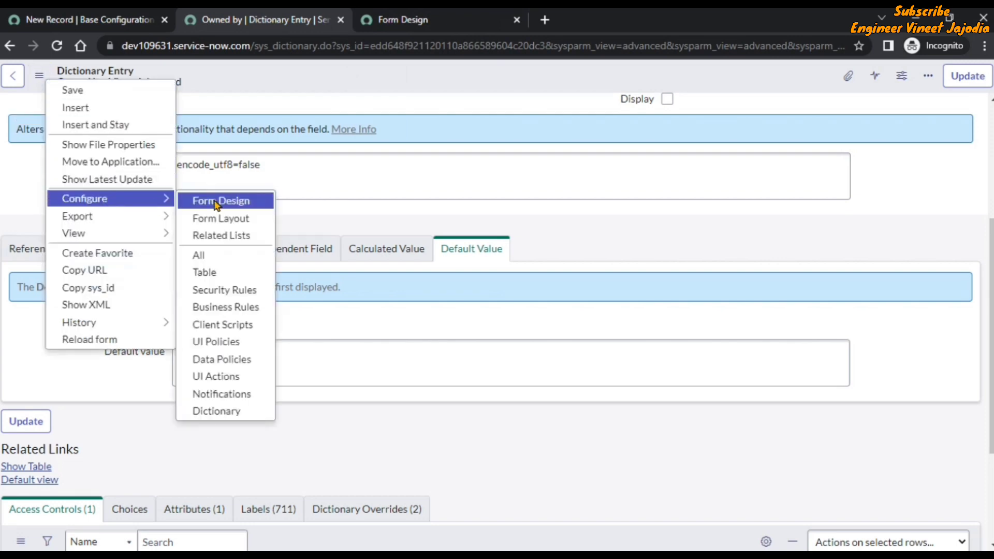
click(340, 216)
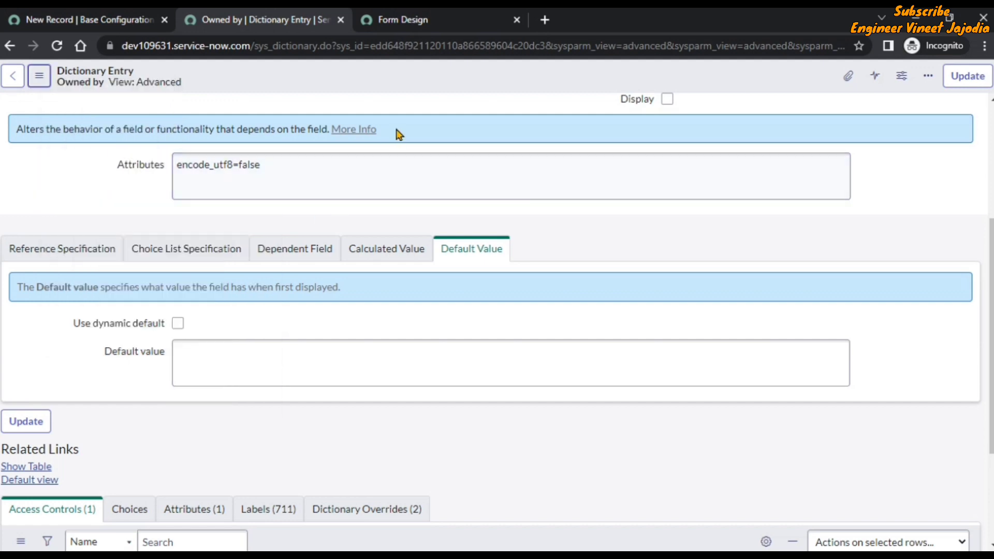
Compare the Form Design page with the Owned by dictionary entry's Default Value section
click(425, 20)
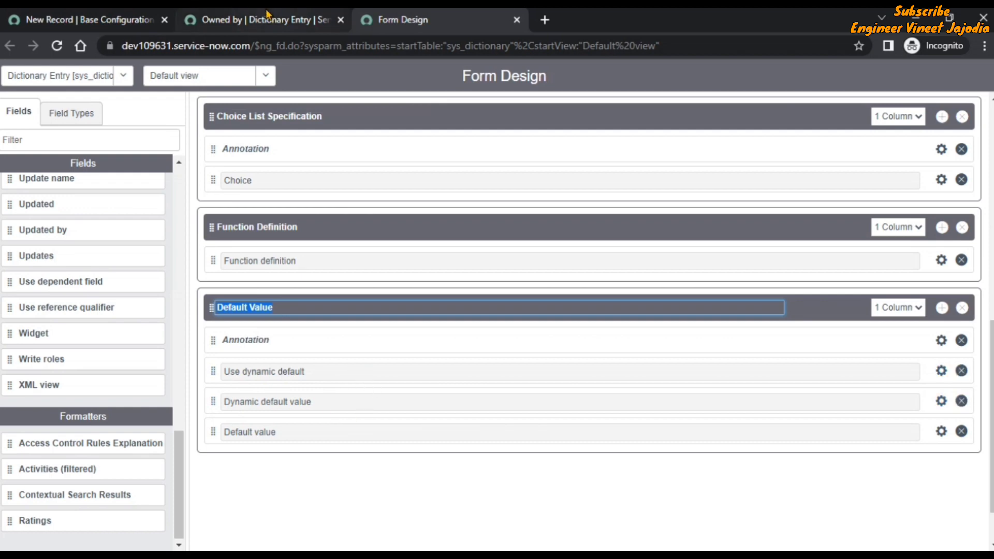
click(269, 19)
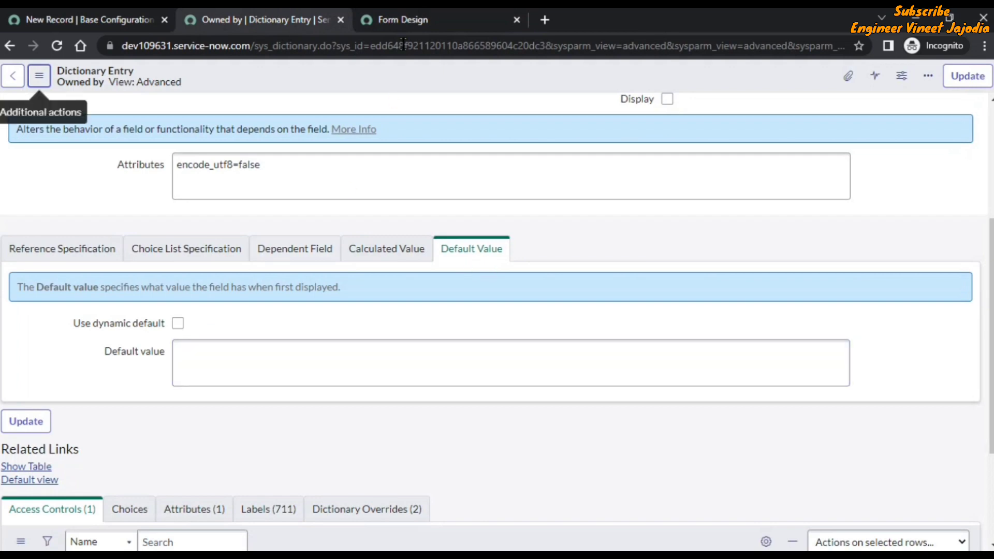
key(ctrl+Tab)
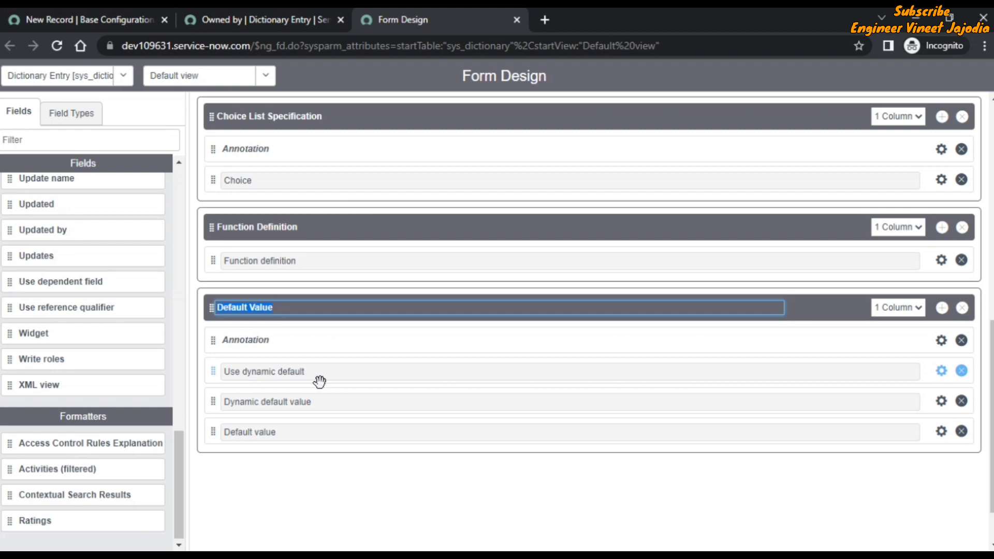
key(ctrl+shift+Tab)
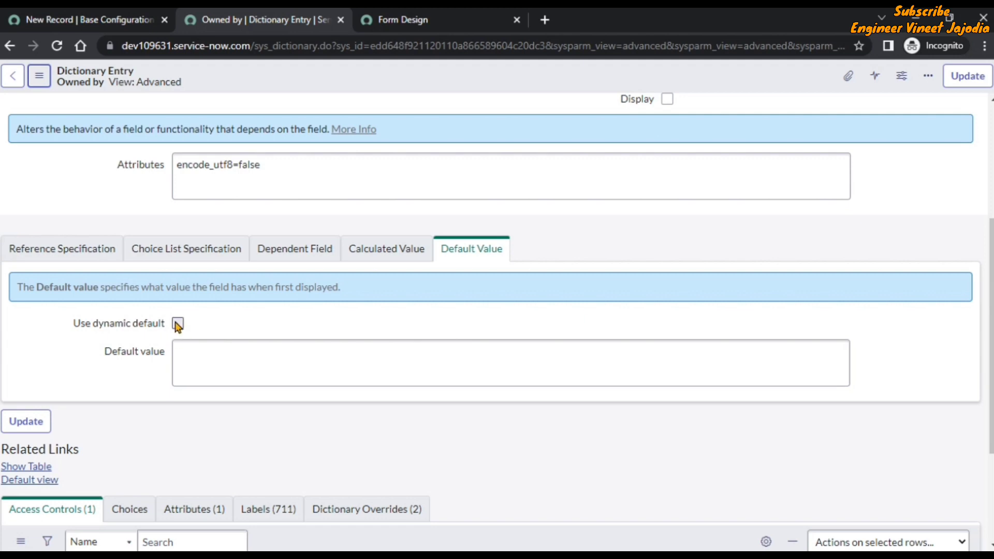
Check Use dynamic default and choose Me as the Owned by dynamic default value
click(177, 324)
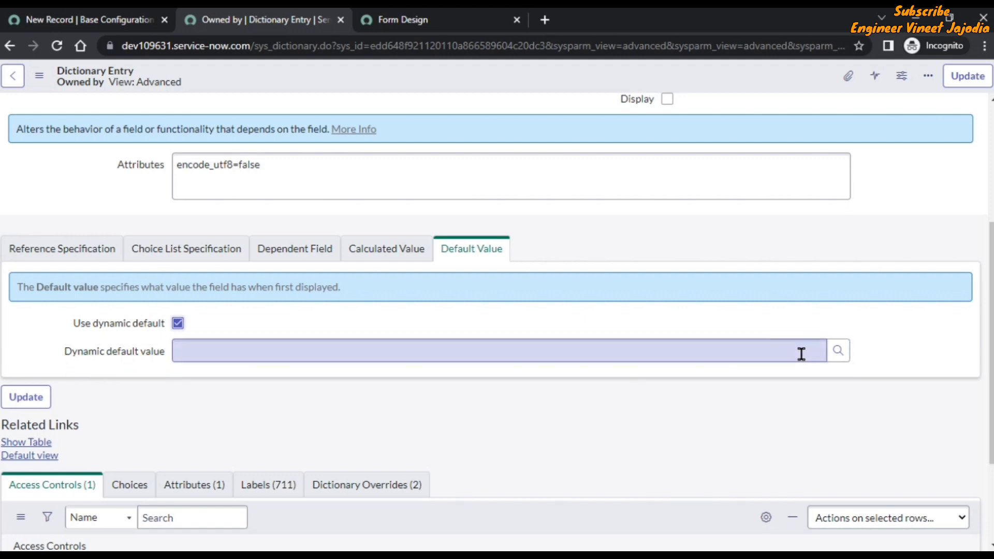
click(839, 352)
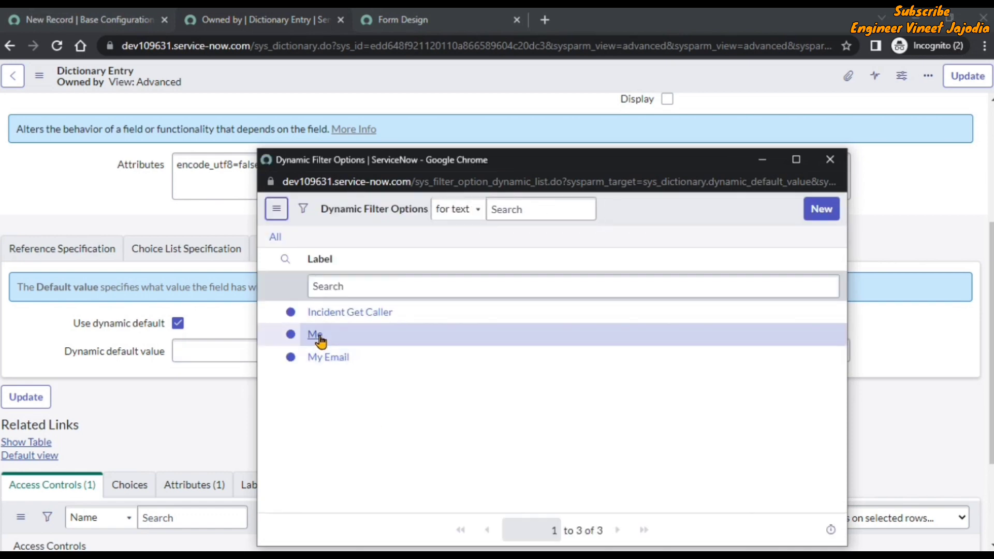
click(318, 336)
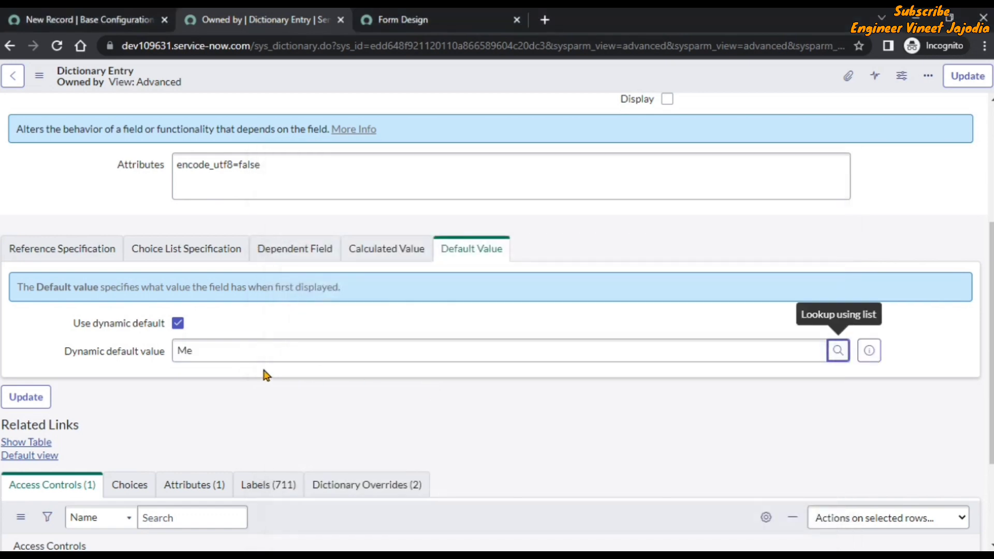
Save the Owned by dictionary entry and review the saved Default Value settings
click(35, 77)
click(95, 97)
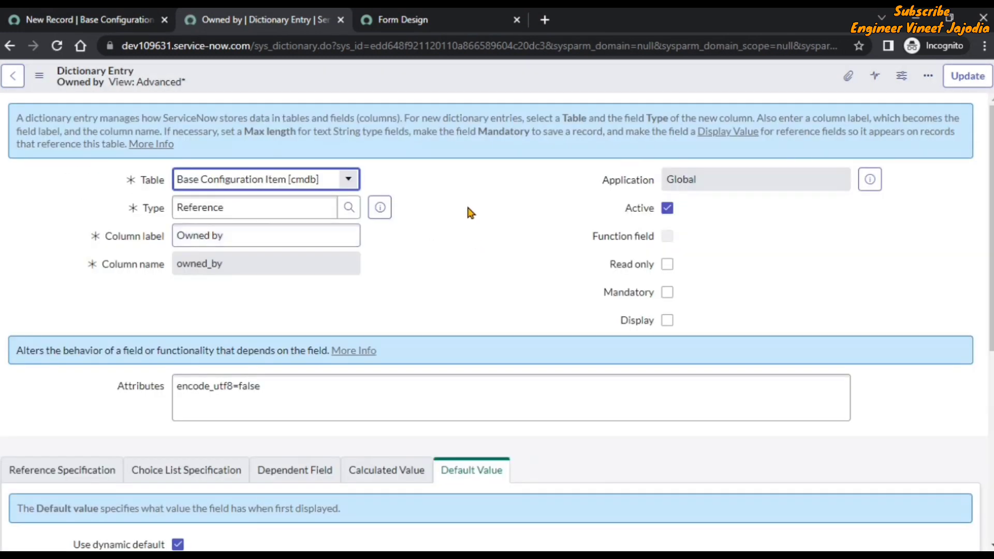
scroll(466, 207, down, 5)
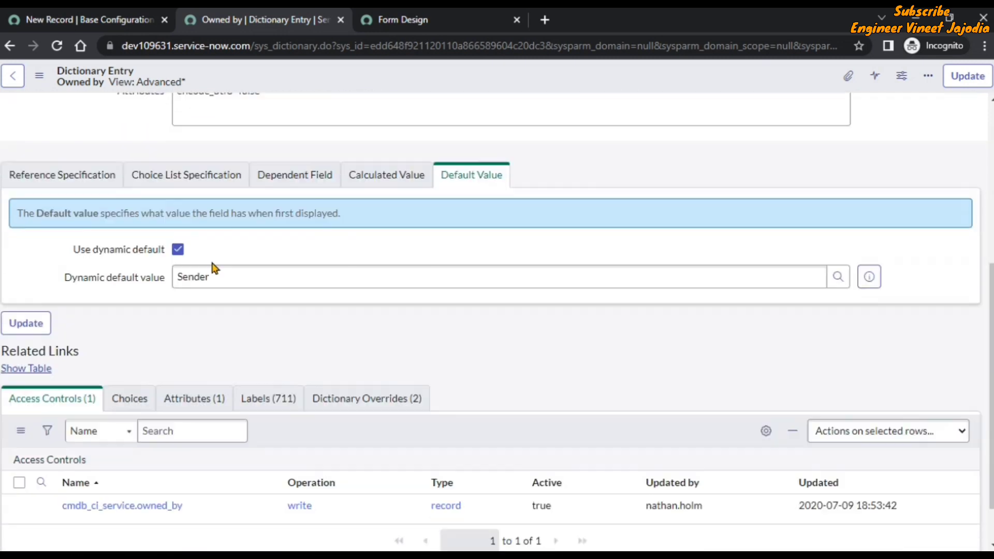
click(231, 284)
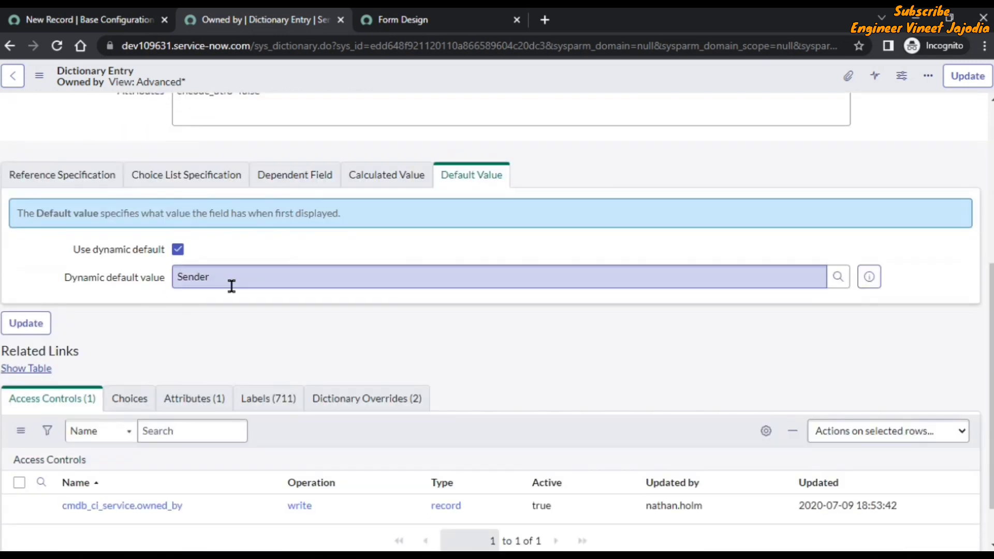
click(357, 258)
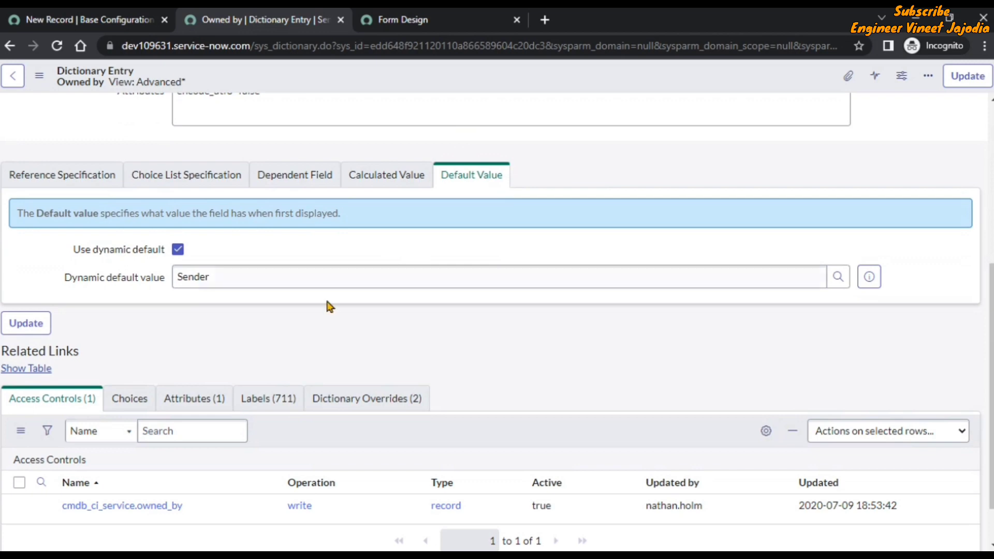
scroll(335, 328, up, 3)
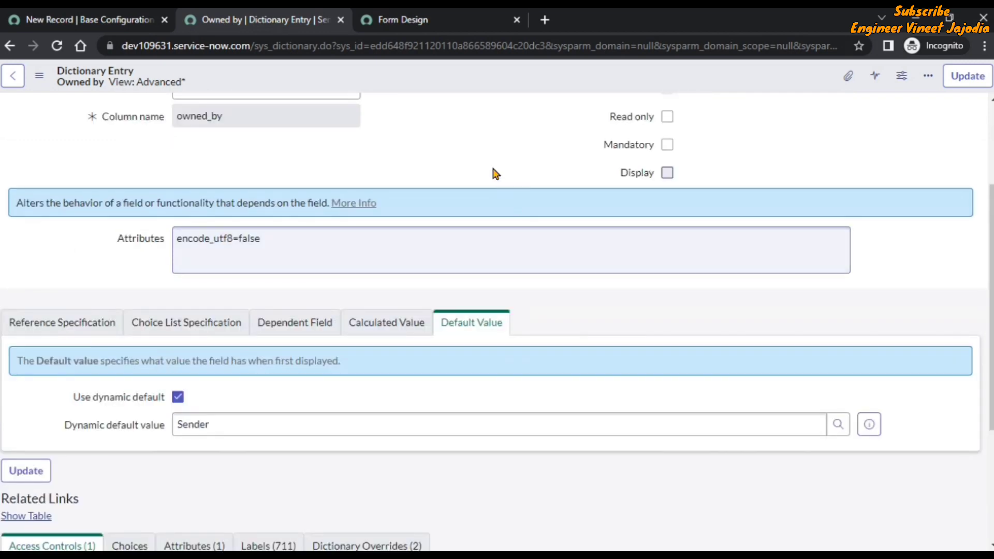
Reload the new Base Configuration Item form so Owned by shows the logged-in user
click(91, 21)
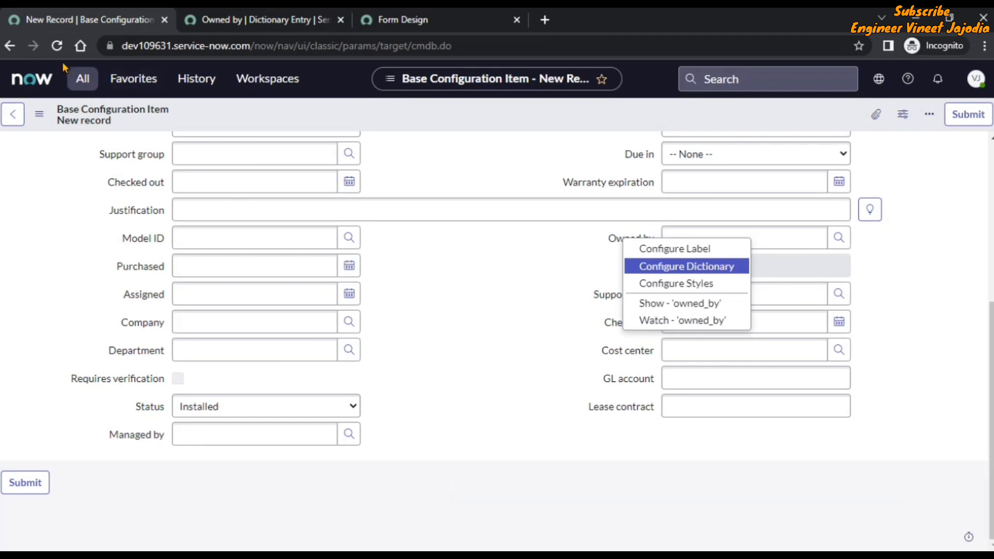
click(537, 289)
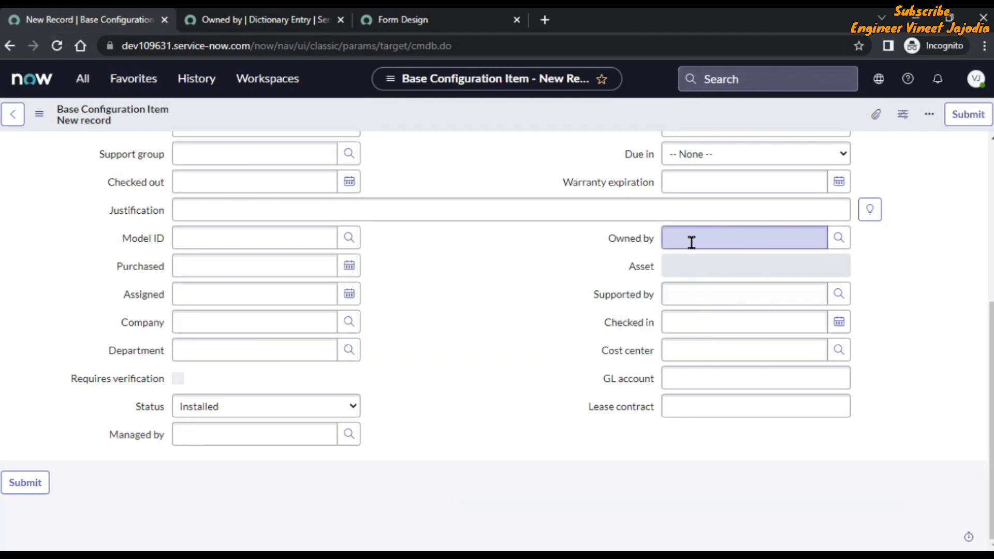
click(57, 46)
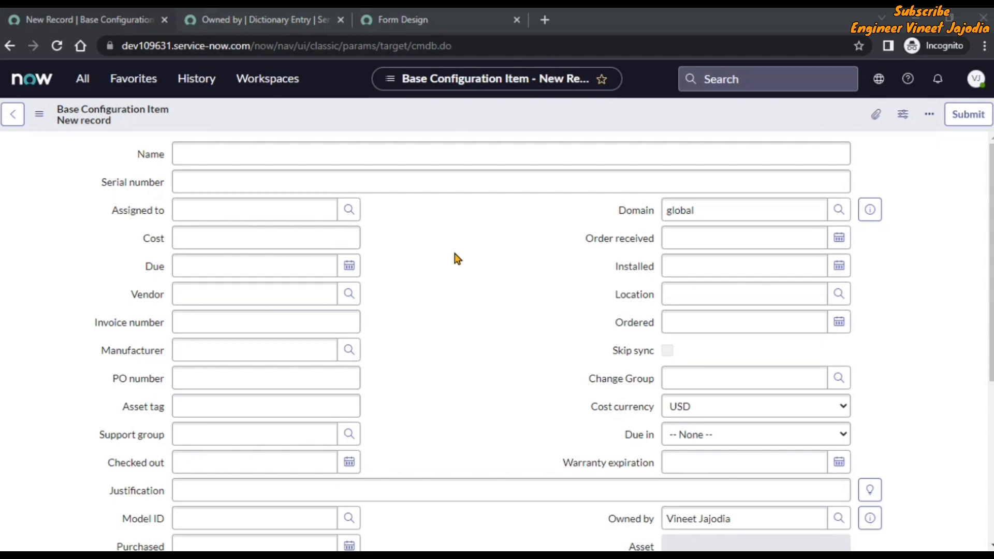
scroll(457, 259, down, 4)
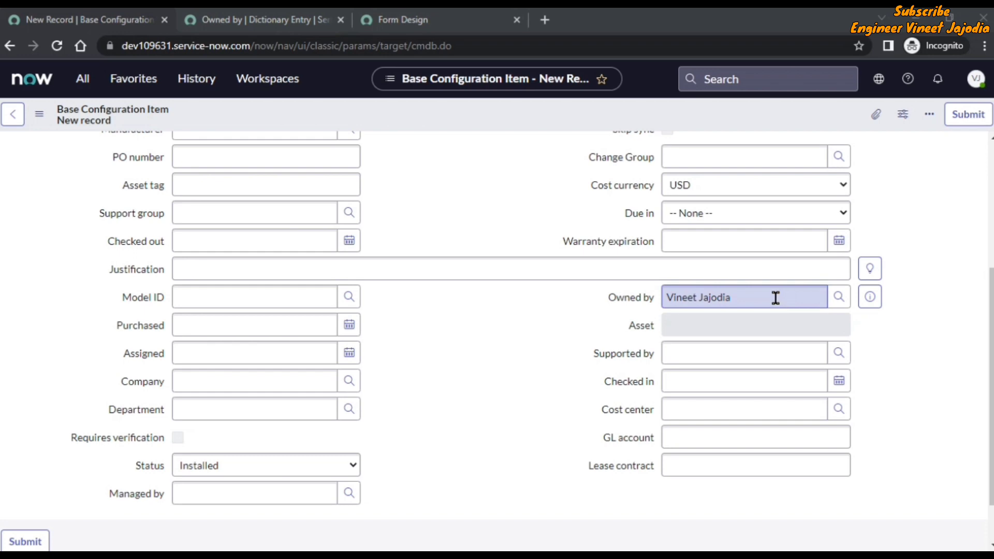
key(ctrl+Tab)
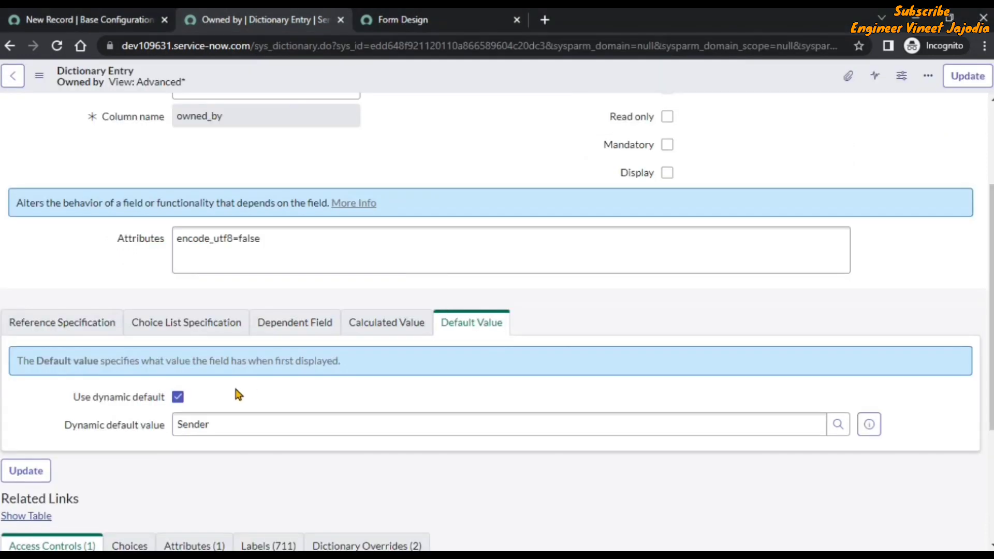
click(38, 13)
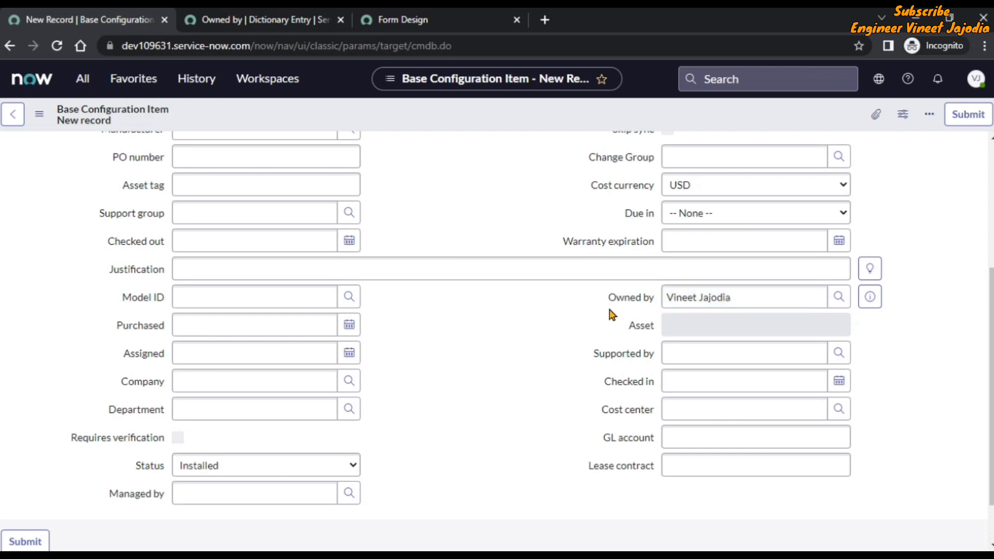
Open the Sender dynamic filter option record (script gs.getUserID()) and compare with the auto-filled form
key(ctrl+Tab)
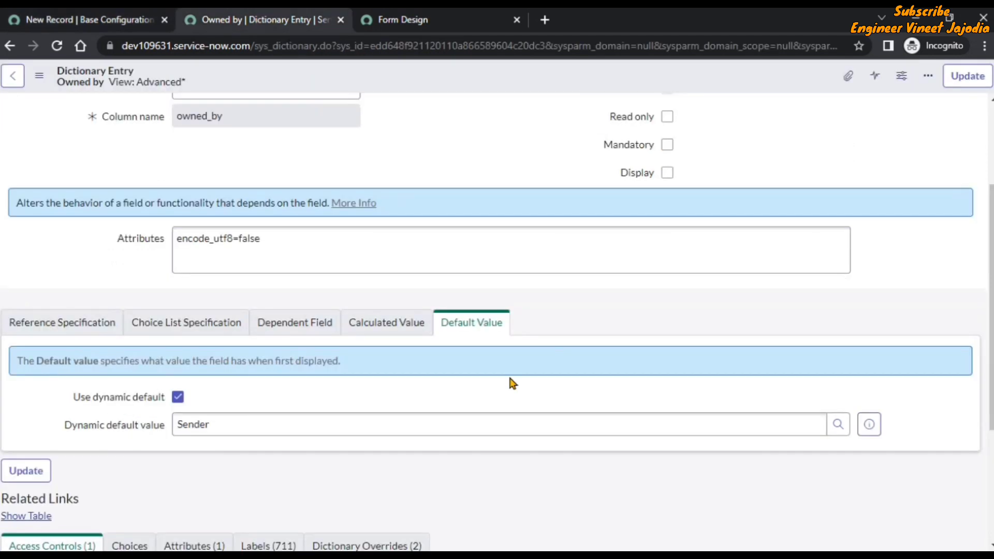
click(870, 428)
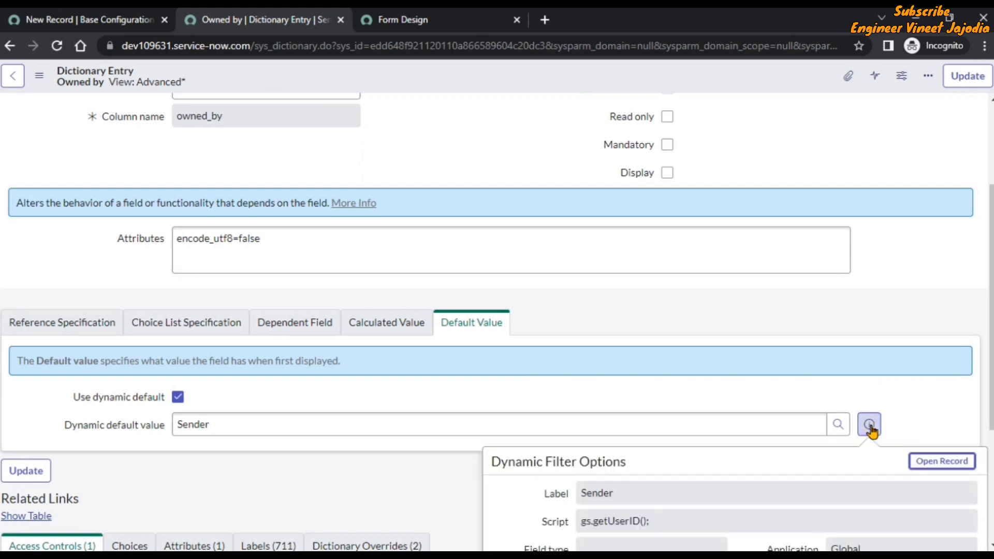
click(941, 466)
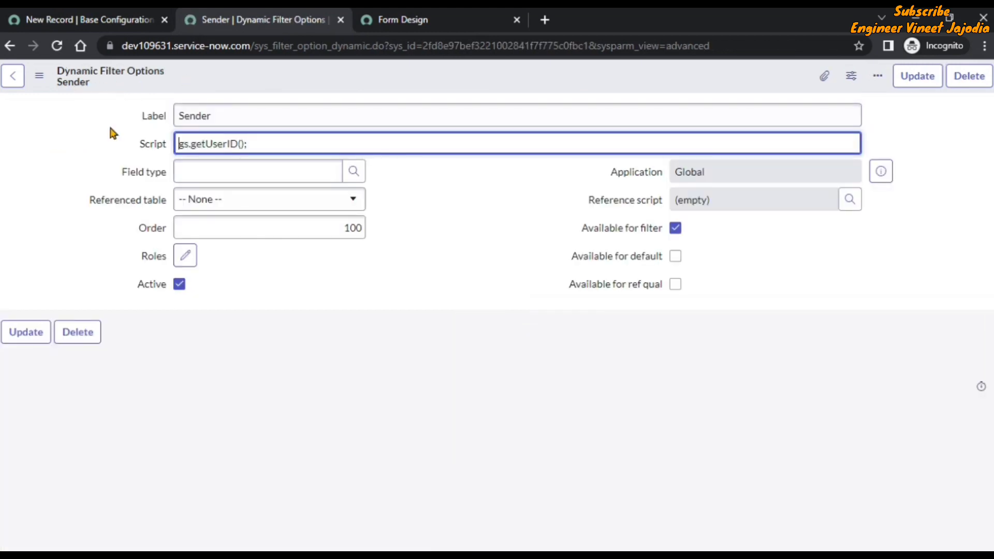
click(125, 106)
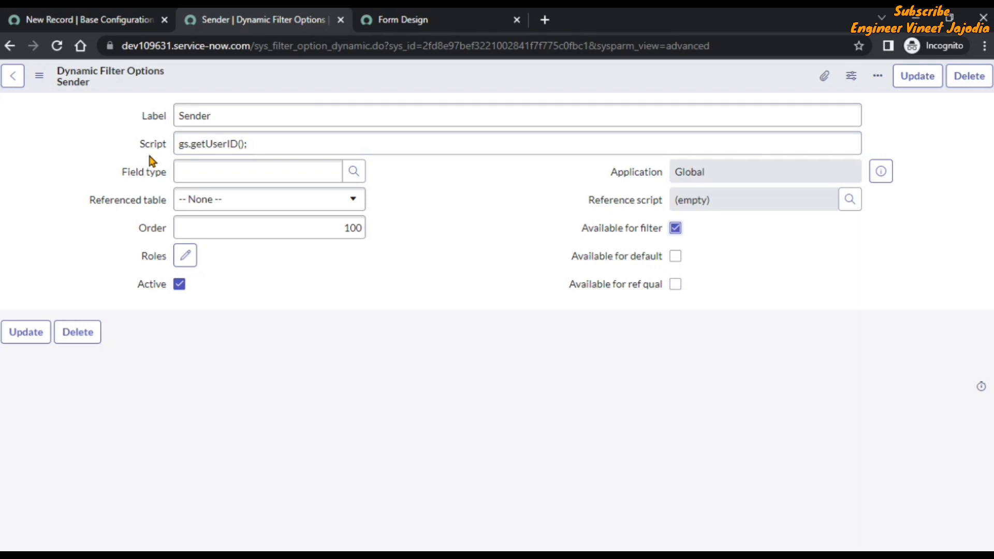
click(88, 20)
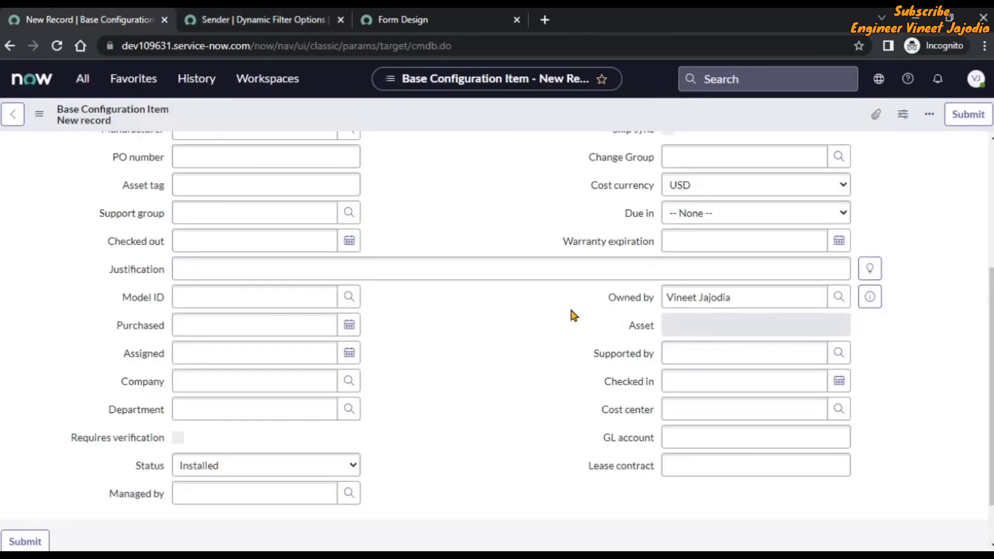
click(248, 21)
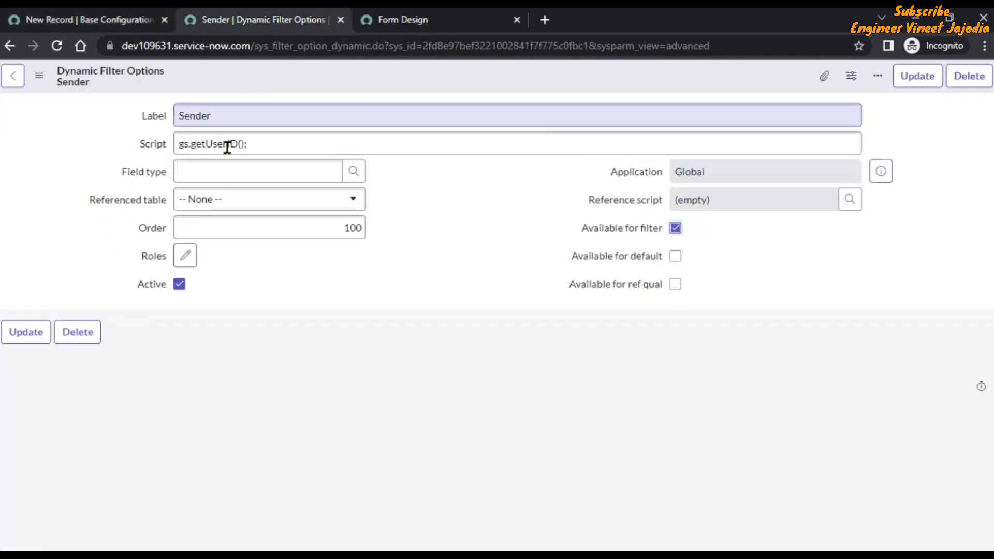
key(ctrl+shift+Tab)
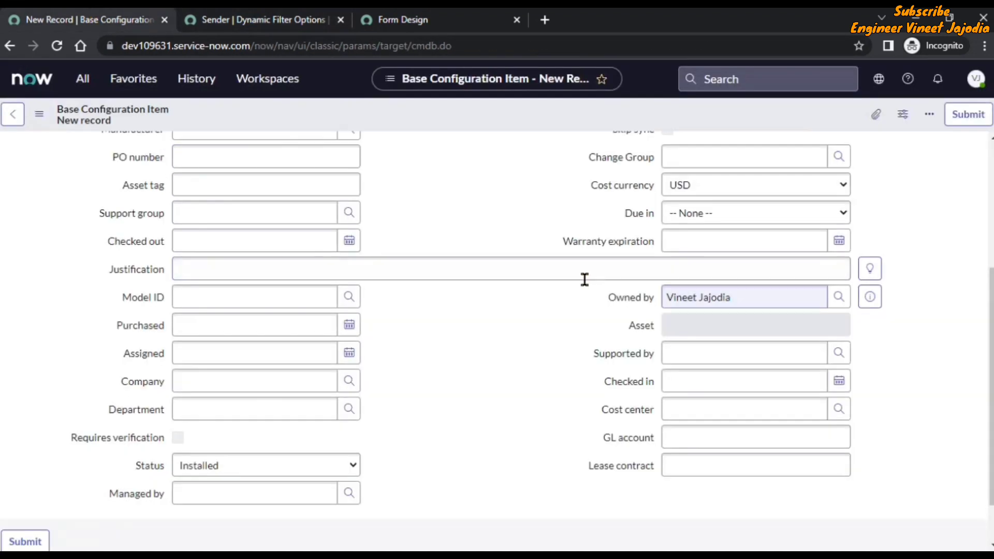